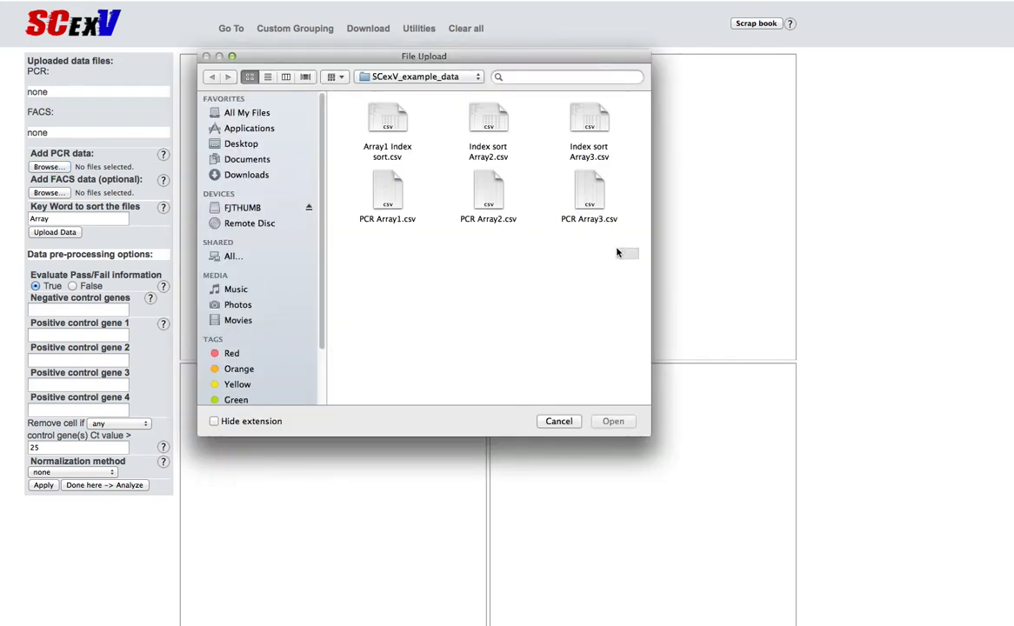
Upload the three PCR Array CSV files as PCR data and the three index sort CSV files as FACS data
{"action": "left_click_drag", "start_coordinate": [583, 237], "coordinate": [324, 152]}
{"action": "left_click", "coordinate": [613, 422]}
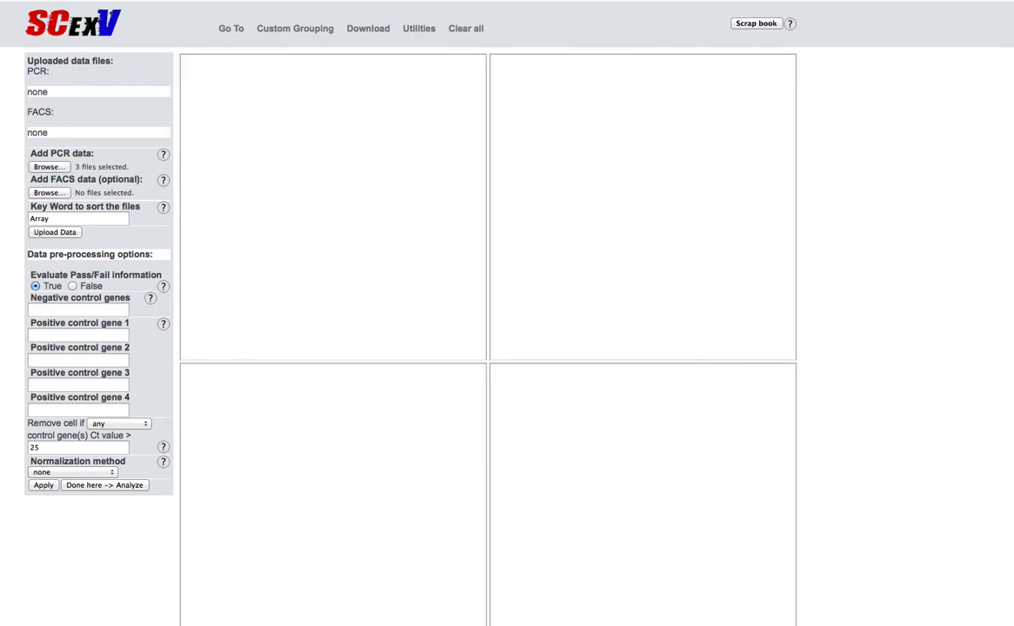
{"action": "left_click", "coordinate": [45, 192]}
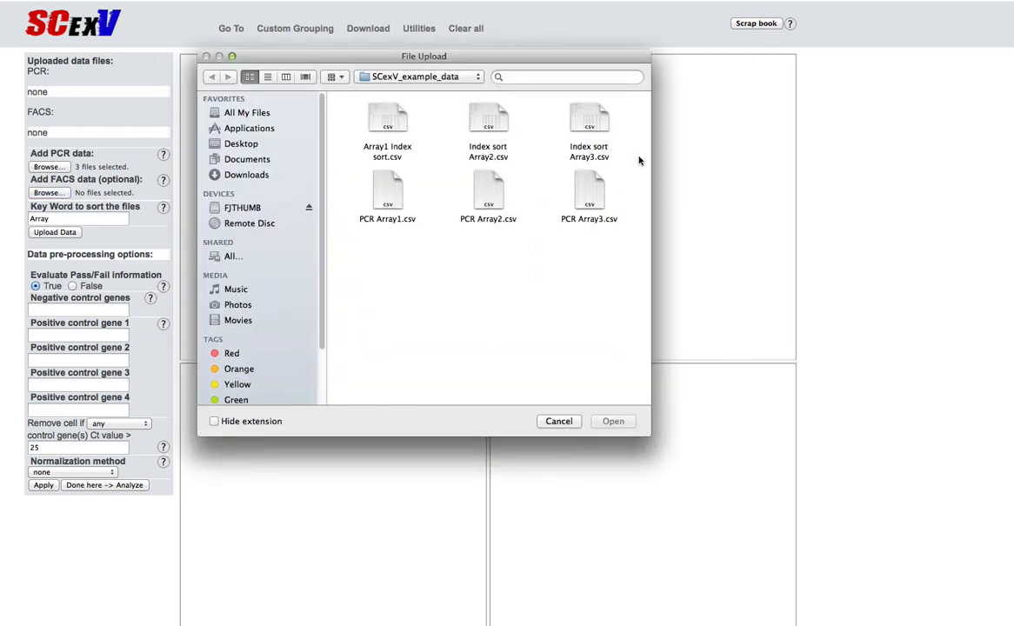
{"action": "left_click_drag", "start_coordinate": [582, 94], "coordinate": [348, 132]}
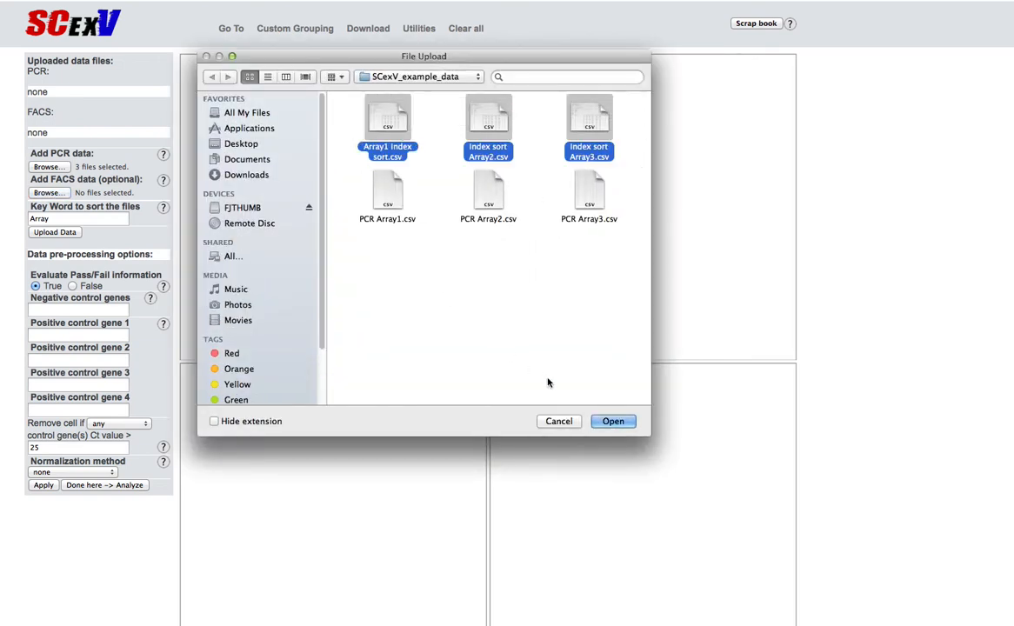
{"action": "left_click", "coordinate": [613, 421]}
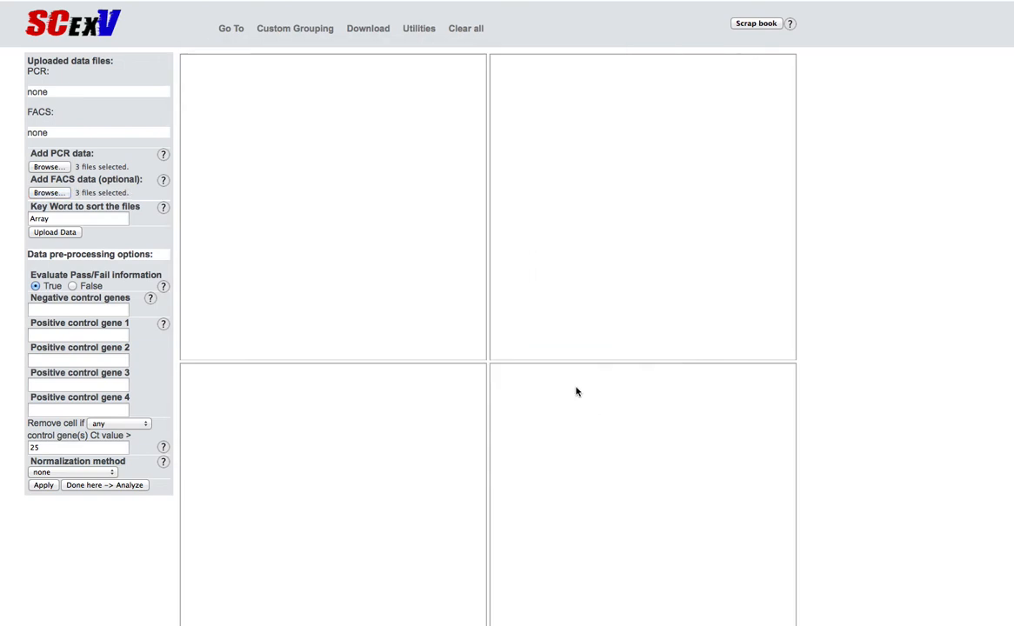
{"action": "left_click", "coordinate": [54, 233]}
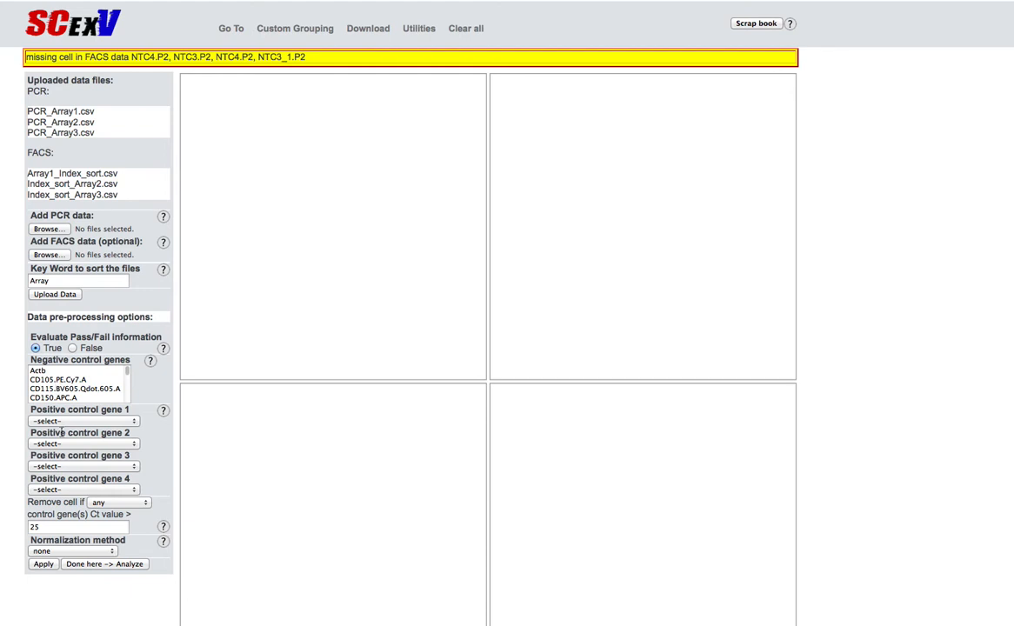
Choose Actb as positive control gene 1 and Gapdh as positive control gene 2
{"action": "left_click", "coordinate": [133, 422]}
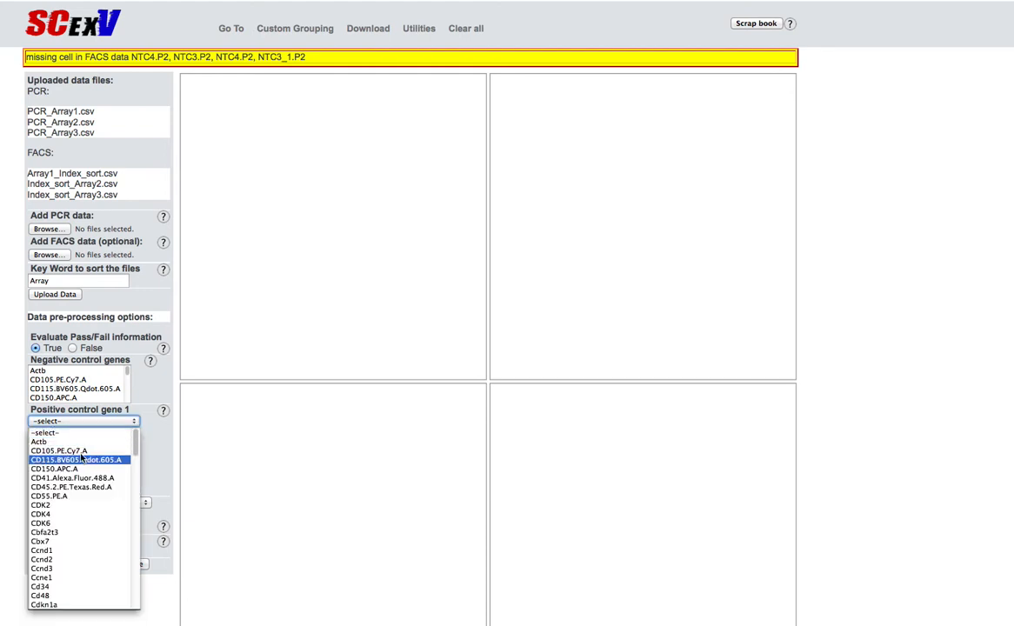
{"action": "left_click", "coordinate": [87, 443]}
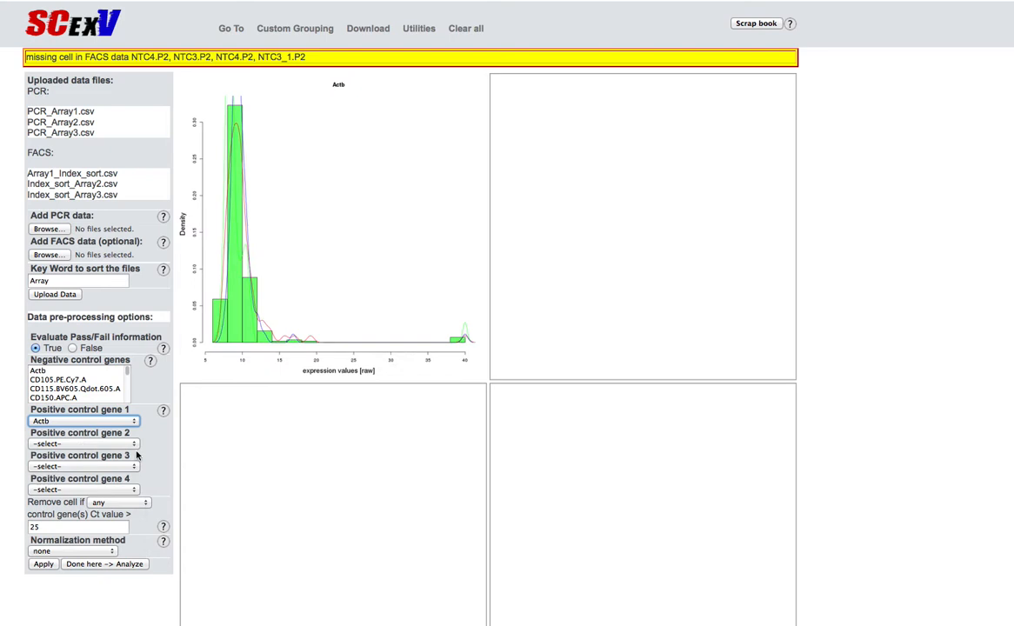
{"action": "left_click", "coordinate": [133, 445]}
{"action": "scroll", "coordinate": [100, 489], "scroll_direction": "down", "scroll_amount": 10}
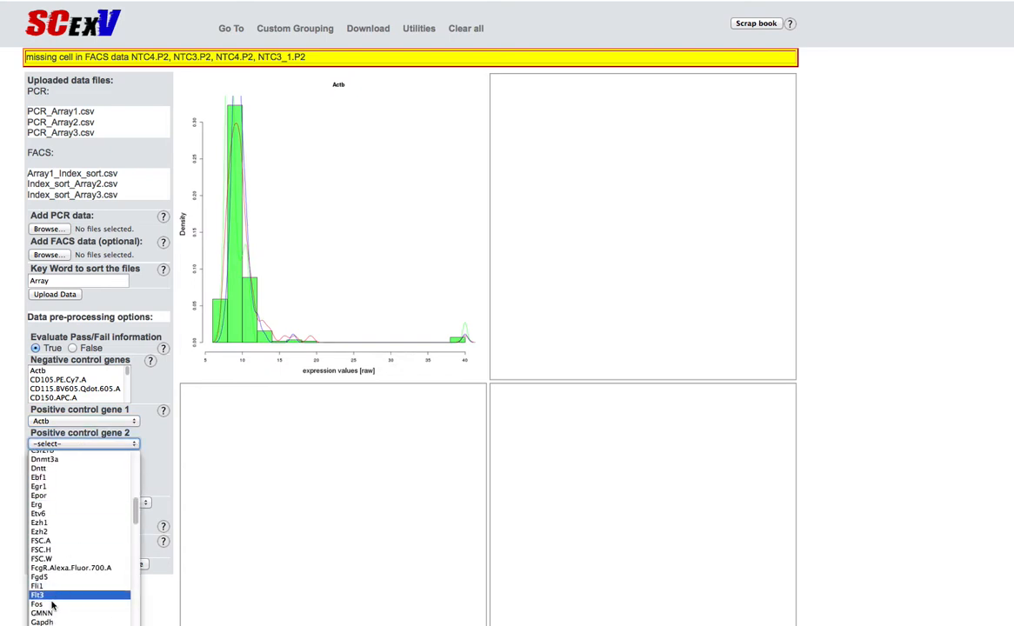
{"action": "left_click", "coordinate": [49, 623]}
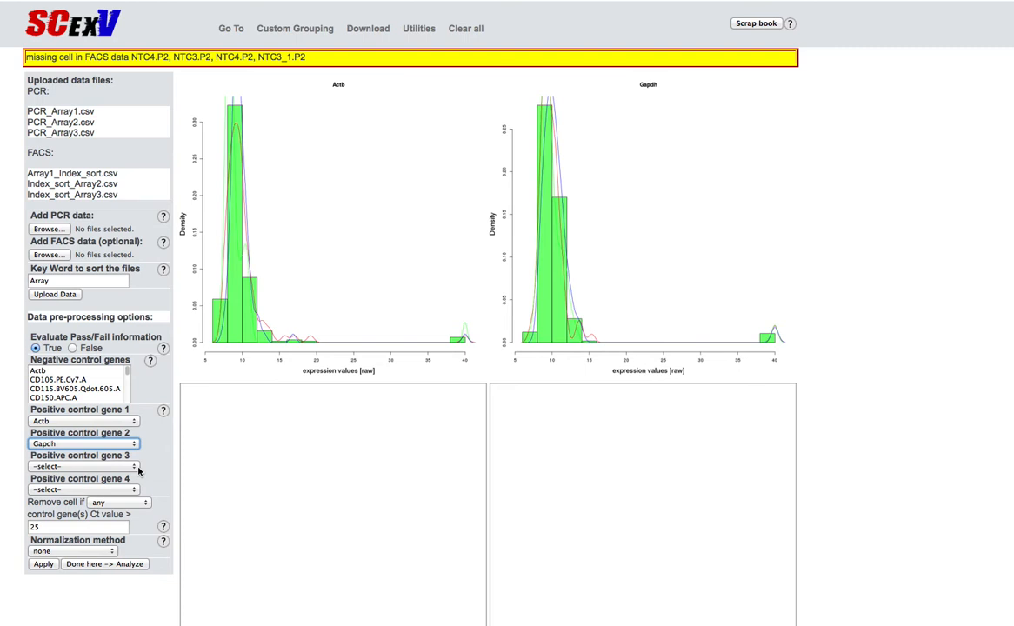
Set cell removal to more than 1 control gene above the Ct limit, and apply the pre-processing to proceed to the analysis
{"action": "left_click", "coordinate": [131, 503]}
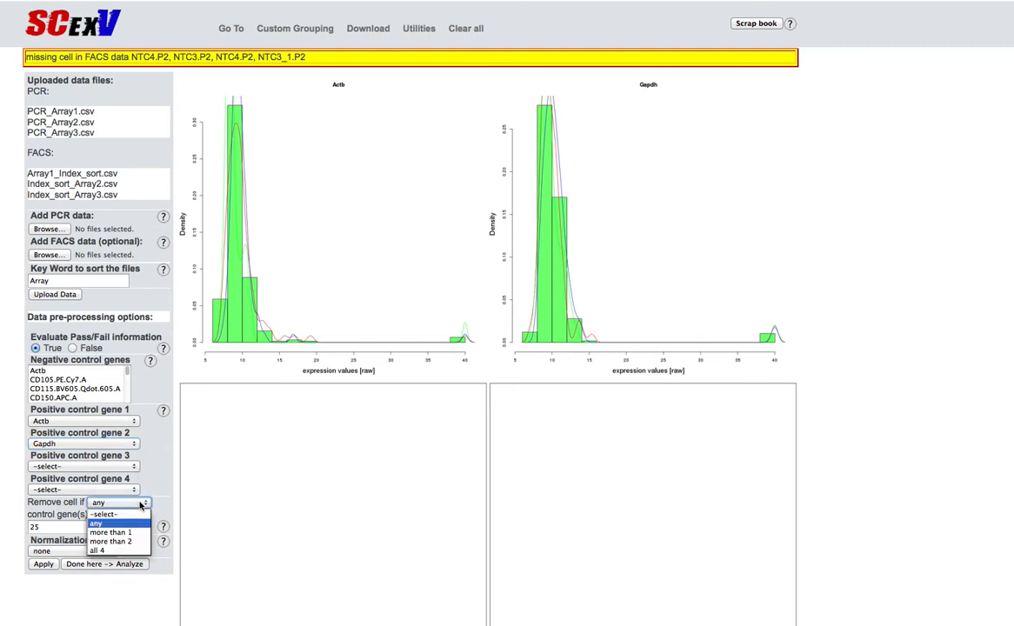
{"action": "left_click", "coordinate": [122, 533]}
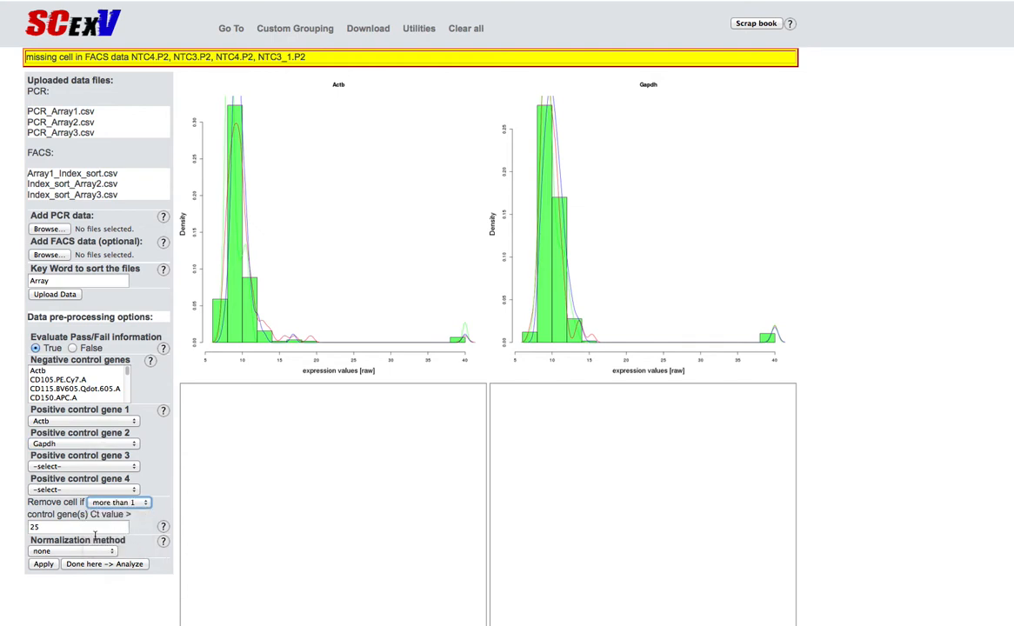
{"action": "left_click", "coordinate": [46, 568]}
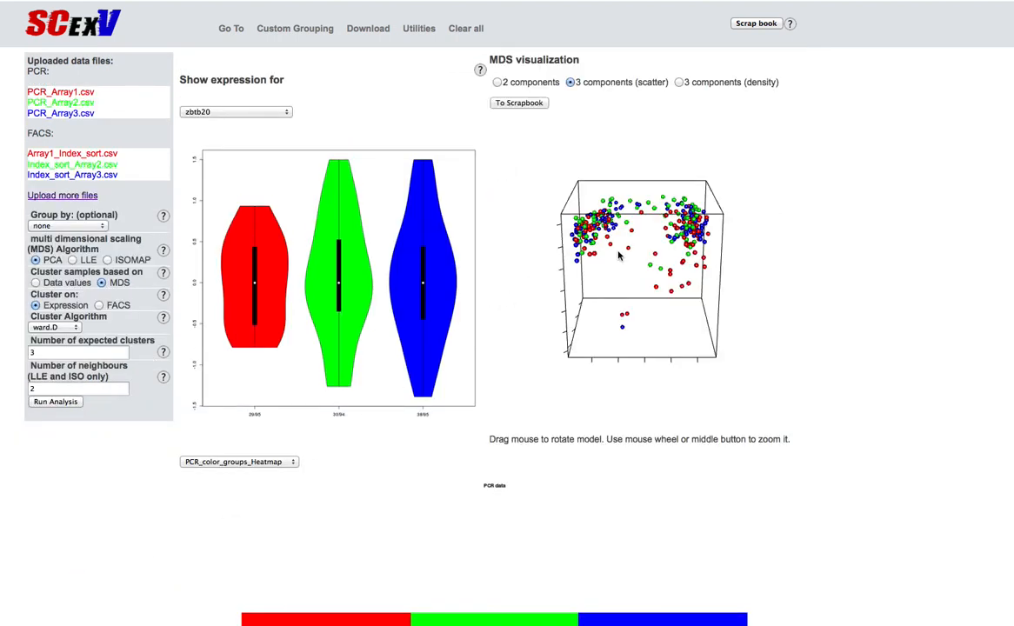
Examine how the three arrays are distributed in the 3D MDS scatter plot from closer and from different angles
{"action": "scroll", "coordinate": [674, 272], "scroll_direction": "up", "scroll_amount": 5}
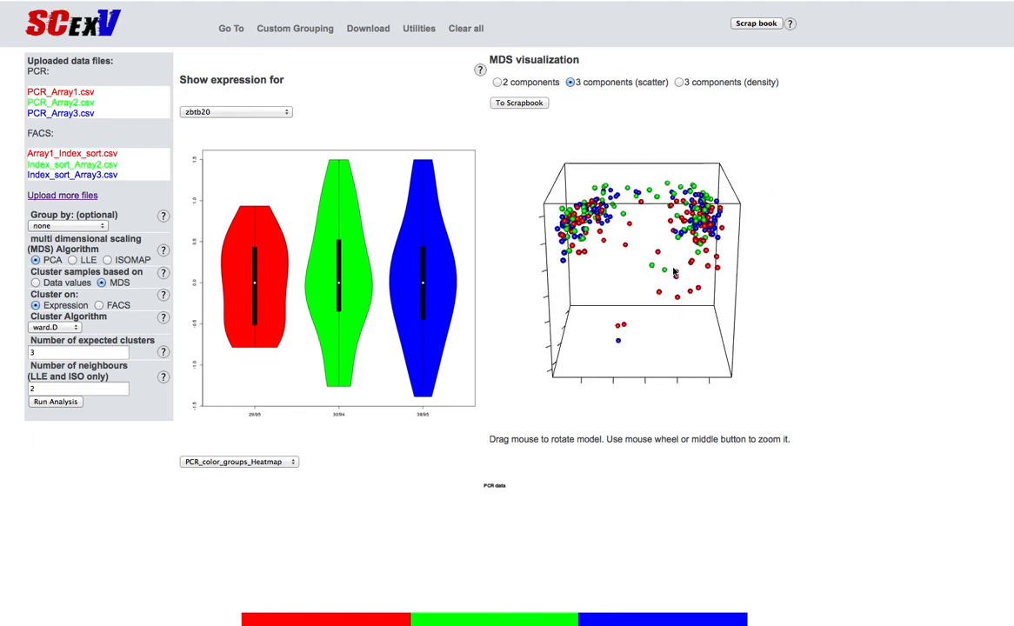
{"action": "left_click_drag", "start_coordinate": [674, 273], "coordinate": [600, 274]}
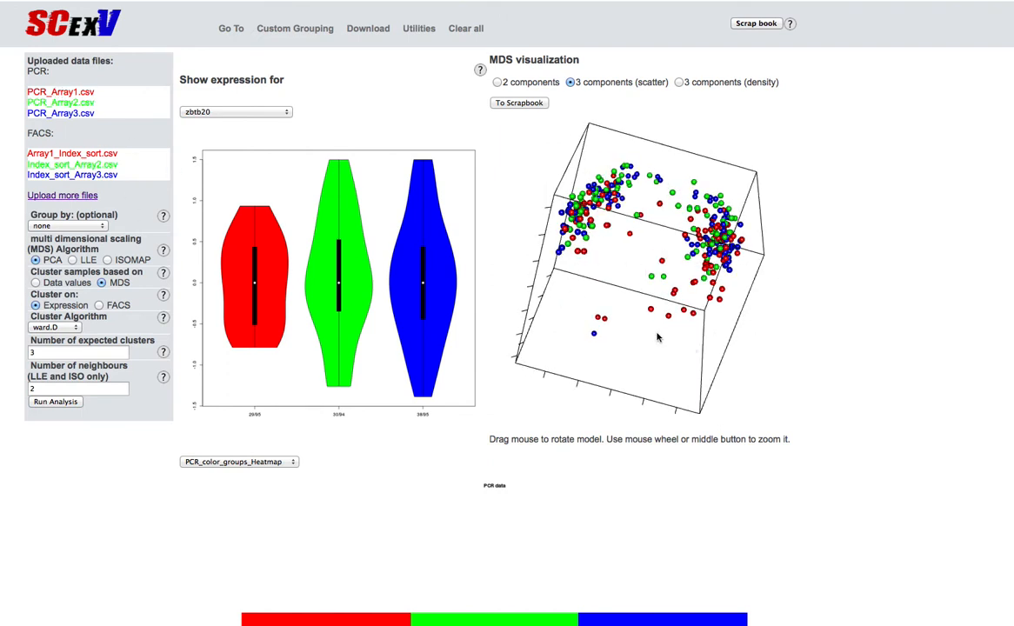
{"action": "left_click_drag", "start_coordinate": [603, 300], "coordinate": [668, 339]}
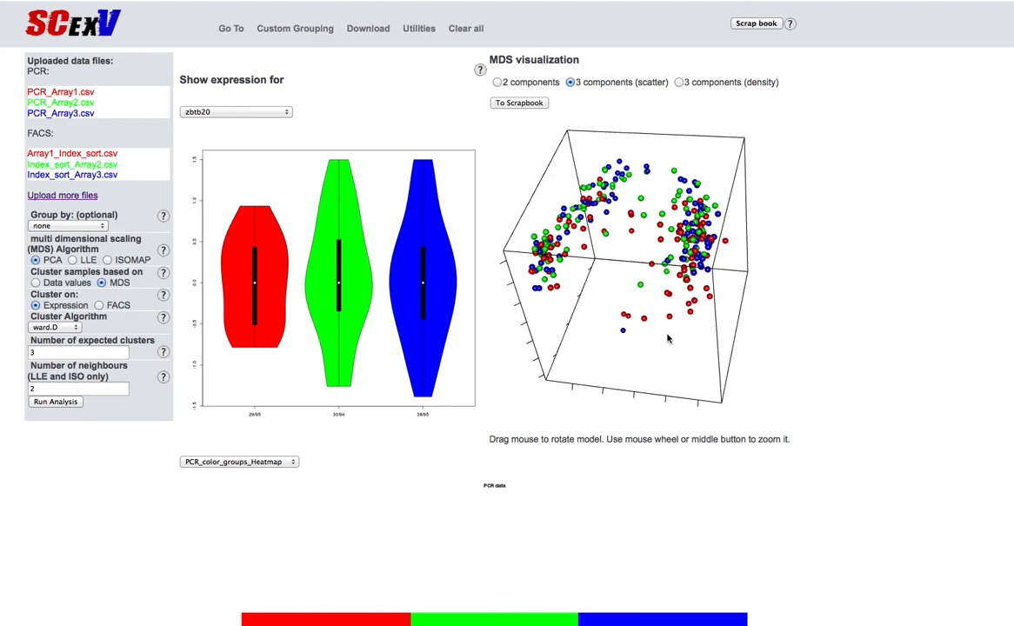
{"action": "mouse_move", "coordinate": [668, 339]}
{"action": "left_mouse_down"}
{"action": "mouse_move", "coordinate": [674, 352]}
{"action": "mouse_move", "coordinate": [683, 327]}
{"action": "left_mouse_up"}
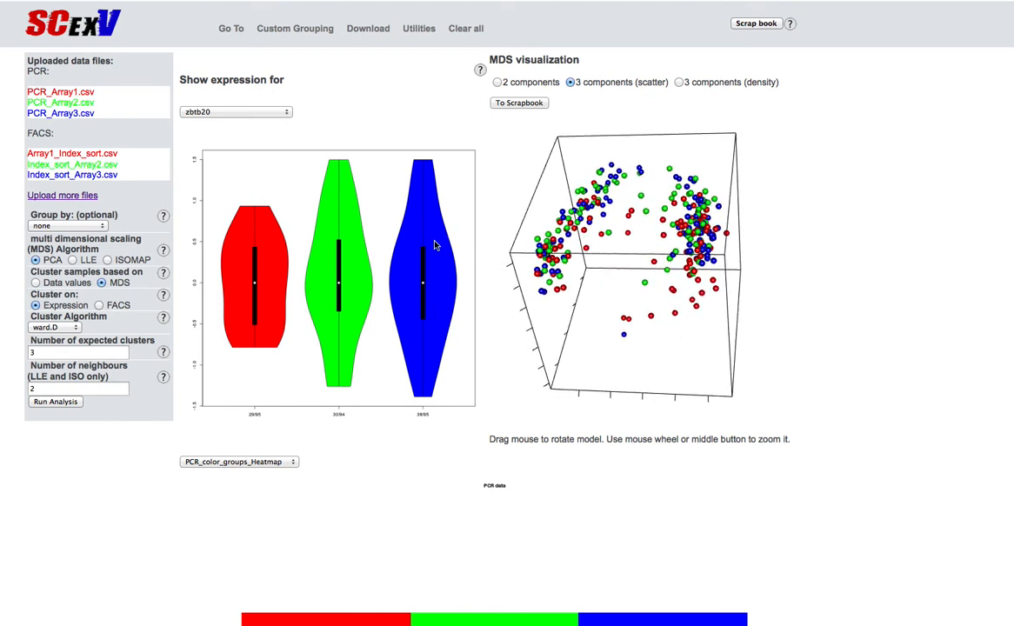
Show the expression violin plot for Gata1 across the three arrays
{"action": "left_click", "coordinate": [259, 112]}
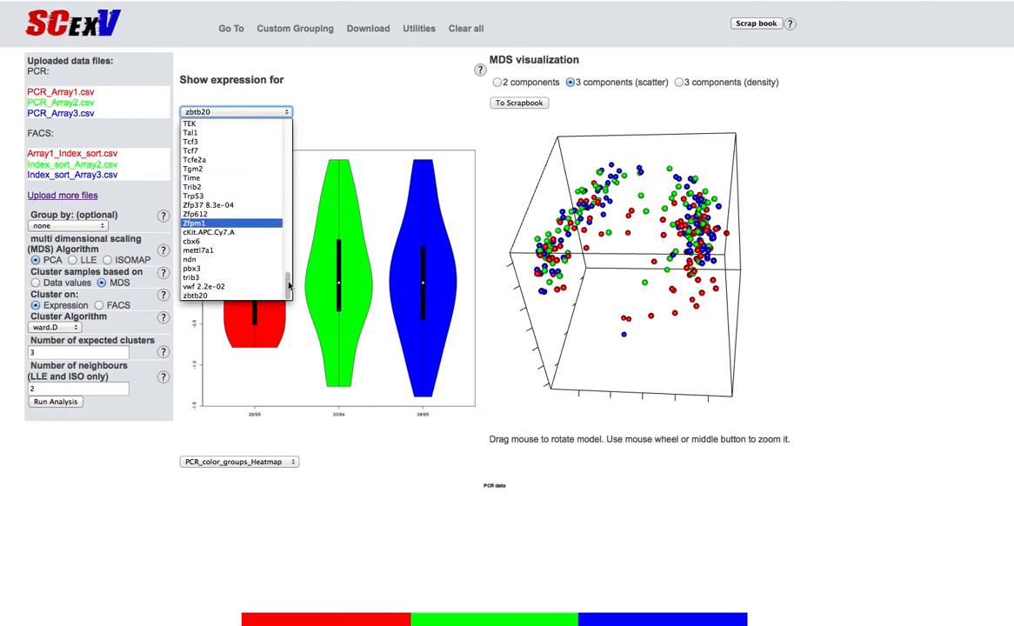
{"action": "left_click_drag", "start_coordinate": [288, 280], "coordinate": [289, 209]}
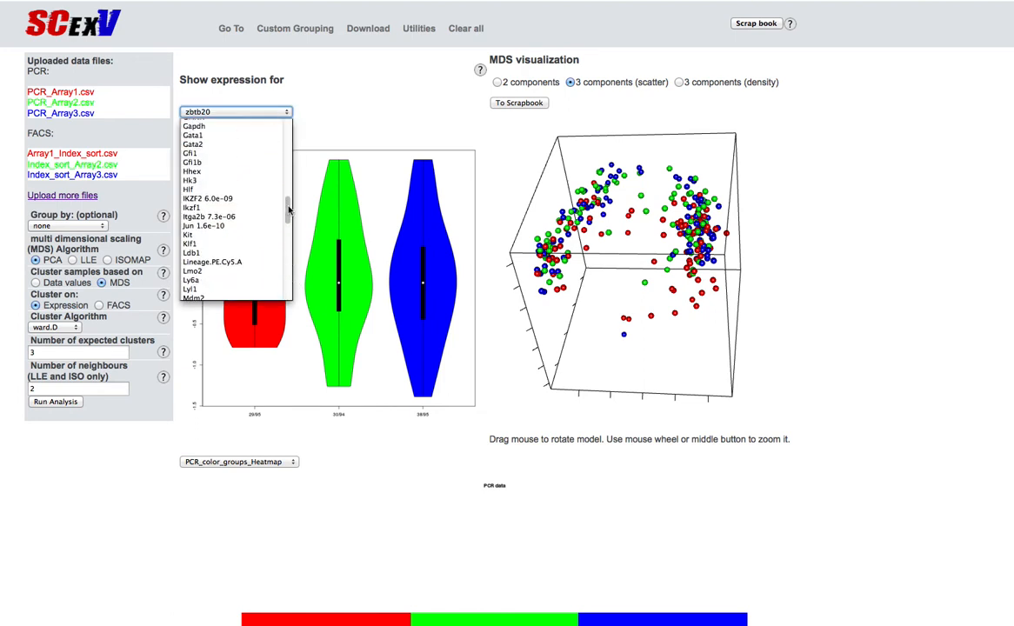
{"action": "left_click", "coordinate": [211, 135]}
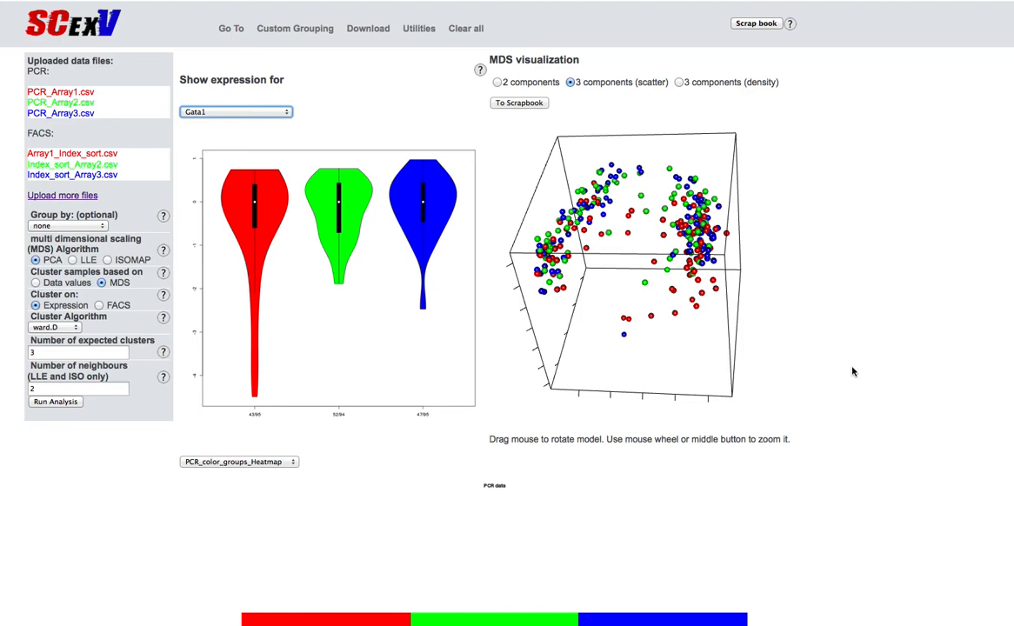
Review the PCR and FACS colour-group heatmaps, and switch the PCR data plot to PCR_Heatmap
{"action": "scroll", "coordinate": [507, 313], "scroll_direction": "down", "scroll_amount": 5}
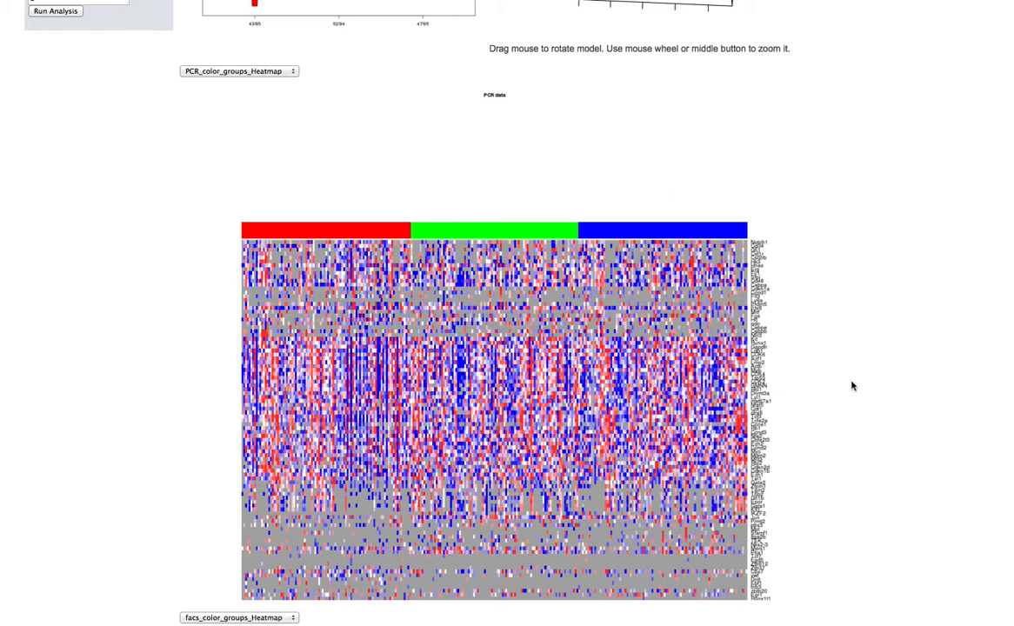
{"action": "scroll", "coordinate": [827, 414], "scroll_direction": "down", "scroll_amount": 5}
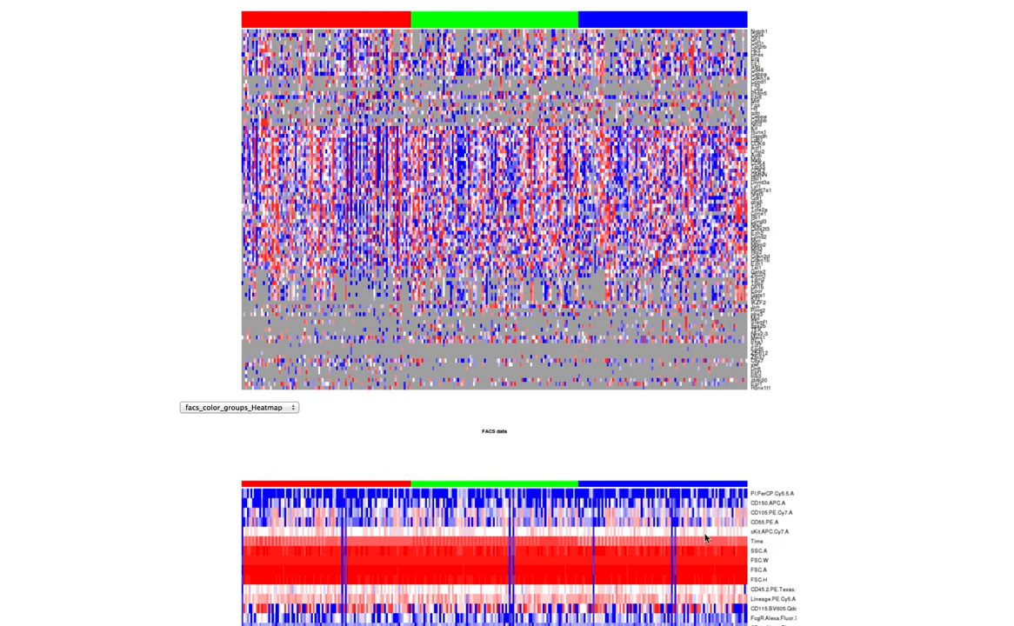
{"action": "scroll", "coordinate": [282, 248], "scroll_direction": "up", "scroll_amount": 6}
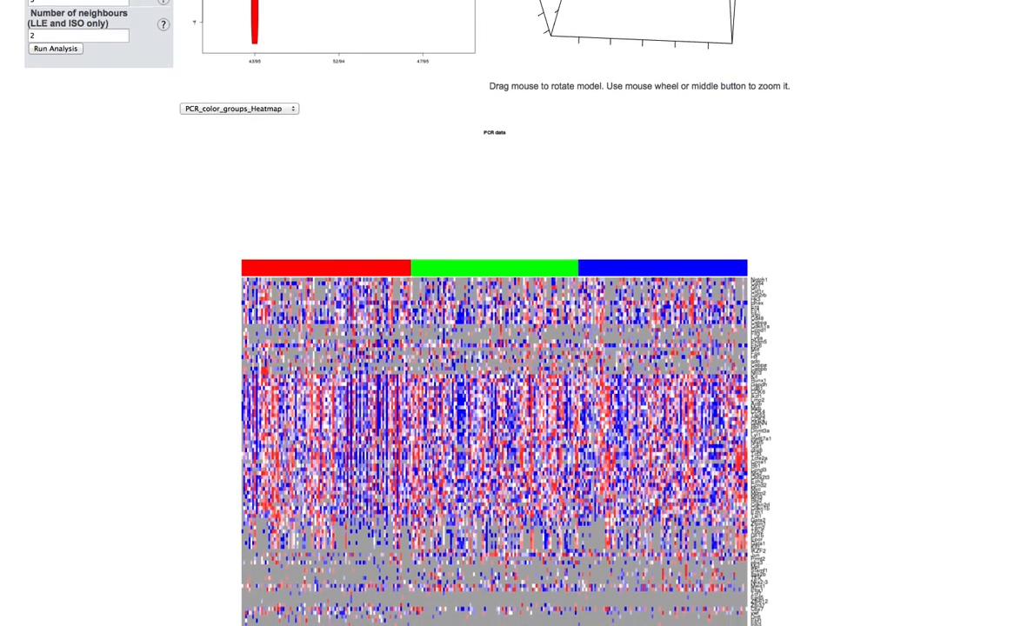
{"action": "left_click", "coordinate": [262, 121]}
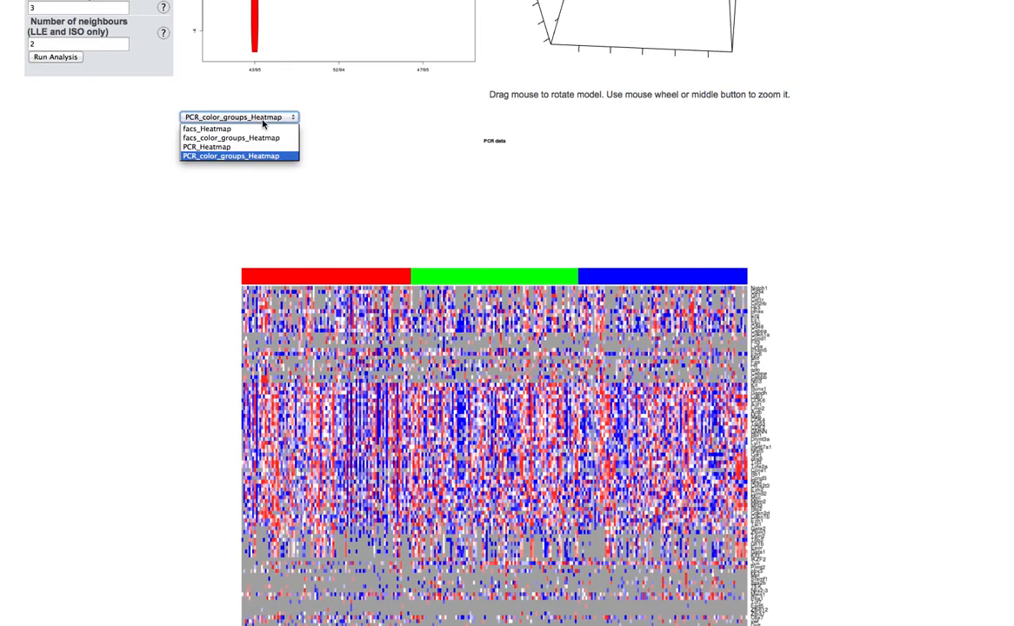
{"action": "left_click", "coordinate": [207, 147]}
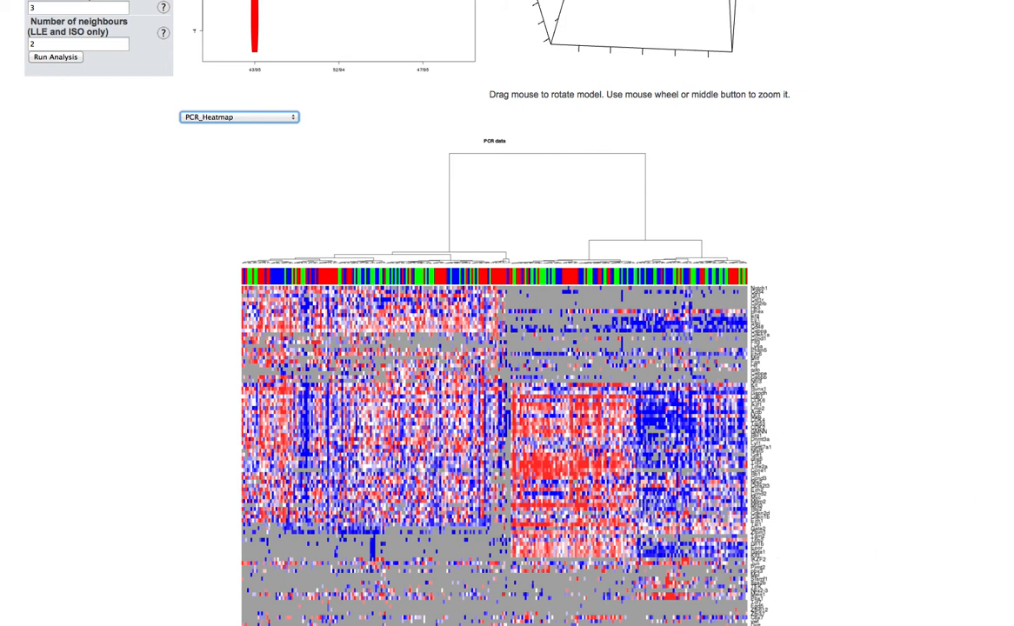
Rerun the analysis with samples clustered on data values and 5 expected clusters
{"action": "scroll", "coordinate": [507, 314], "scroll_direction": "up", "scroll_amount": 5}
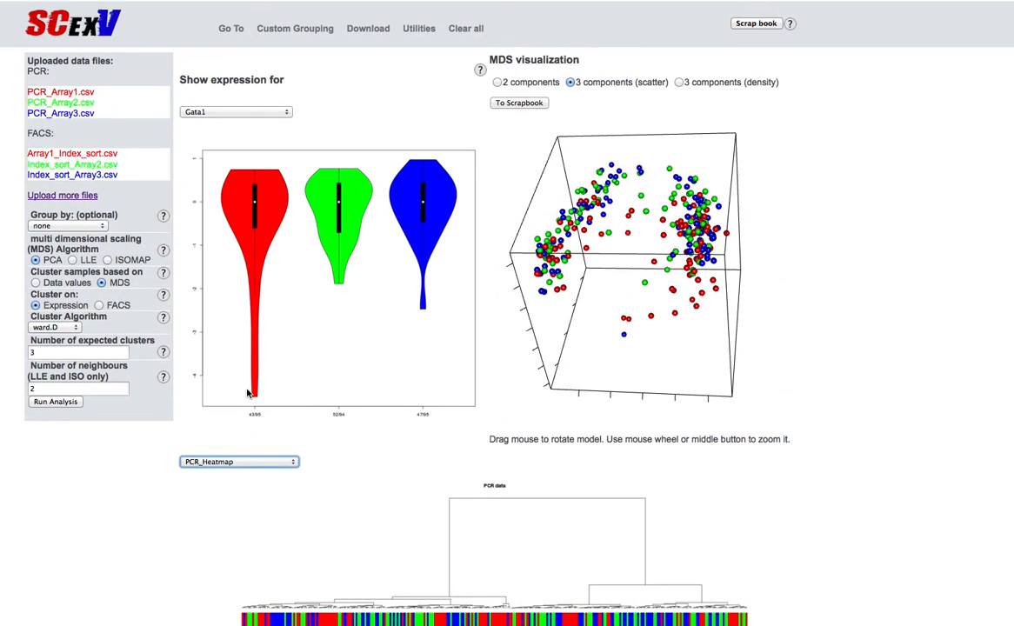
{"action": "left_click", "coordinate": [36, 283]}
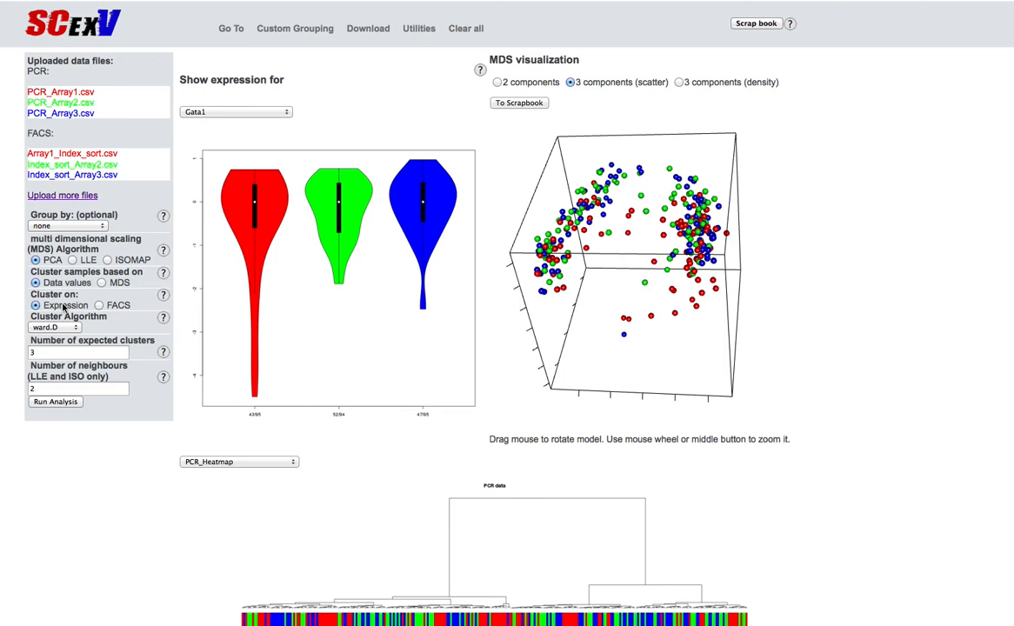
{"action": "left_click", "coordinate": [56, 352]}
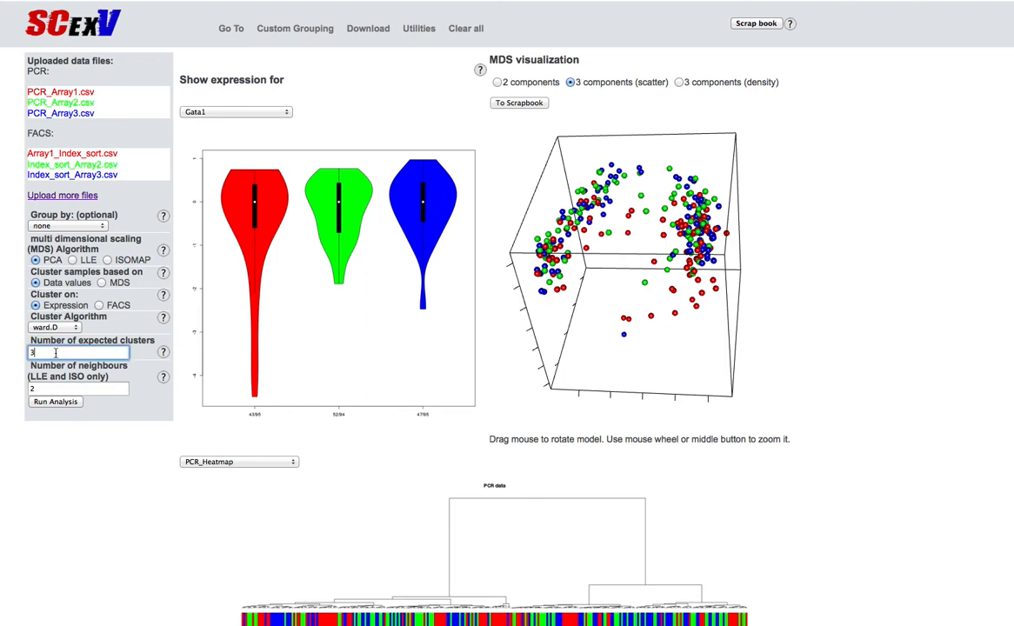
{"action": "key", "text": "BackSpace"}
{"action": "type", "text": "5"}
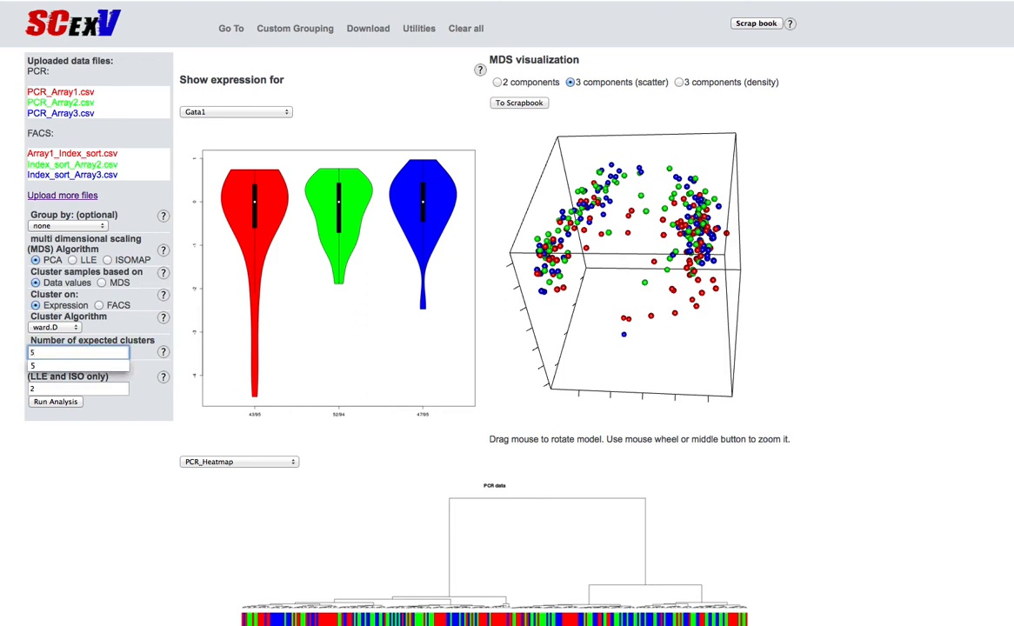
{"action": "left_click", "coordinate": [36, 365]}
{"action": "left_click", "coordinate": [48, 403]}
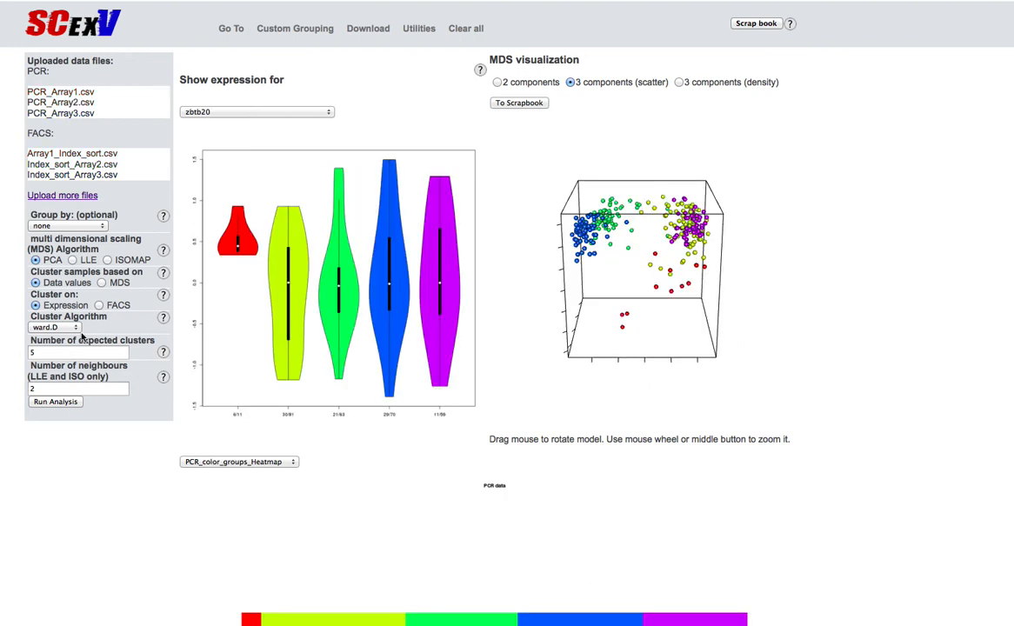
Examine the separation of the new clusters in the 3D MDS scatter plot from several angles
{"action": "scroll", "coordinate": [668, 279], "scroll_direction": "down", "scroll_amount": 2}
{"action": "scroll", "coordinate": [668, 278], "scroll_direction": "up", "scroll_amount": 5}
{"action": "left_click_drag", "start_coordinate": [687, 259], "coordinate": [631, 290]}
{"action": "left_click_drag", "start_coordinate": [718, 326], "coordinate": [712, 281]}
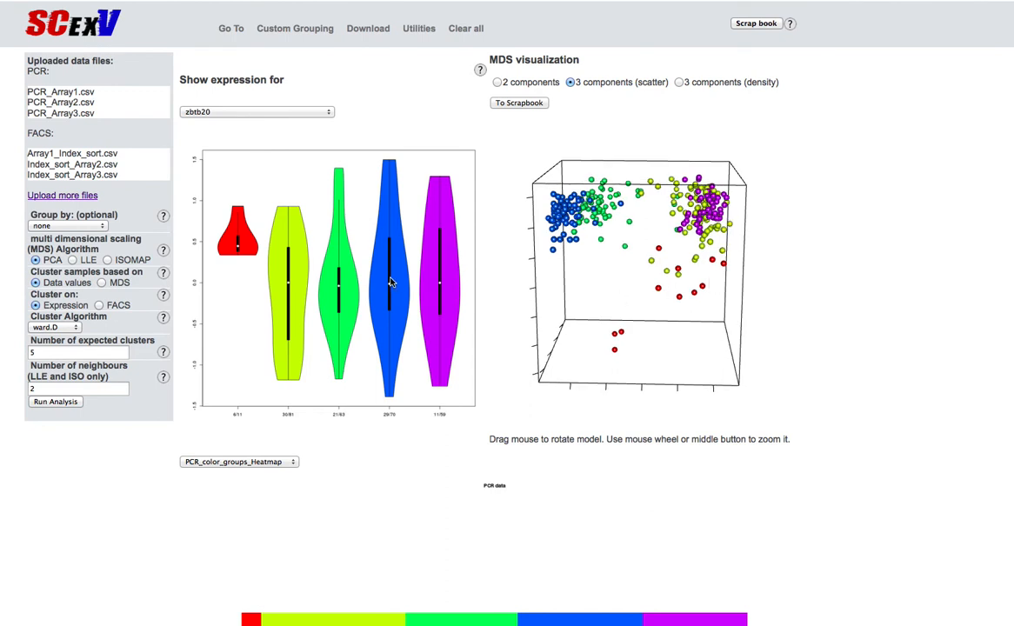
{"action": "left_click_drag", "start_coordinate": [576, 243], "coordinate": [620, 287]}
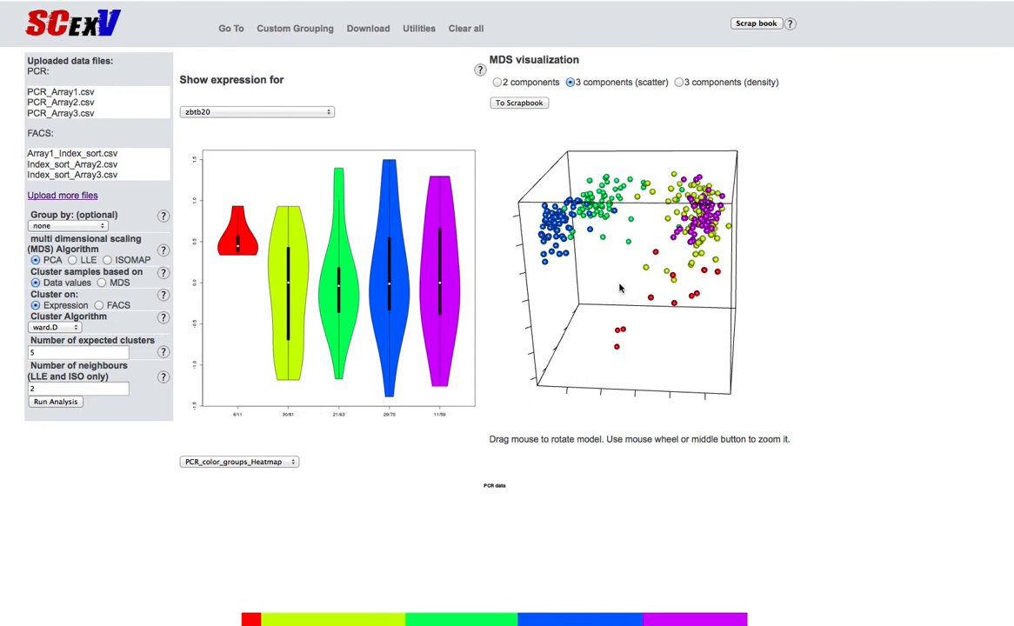
Show the Gata1 expression per cluster and compare it with the clusters in the 3D MDS plot
{"action": "left_click", "coordinate": [269, 111]}
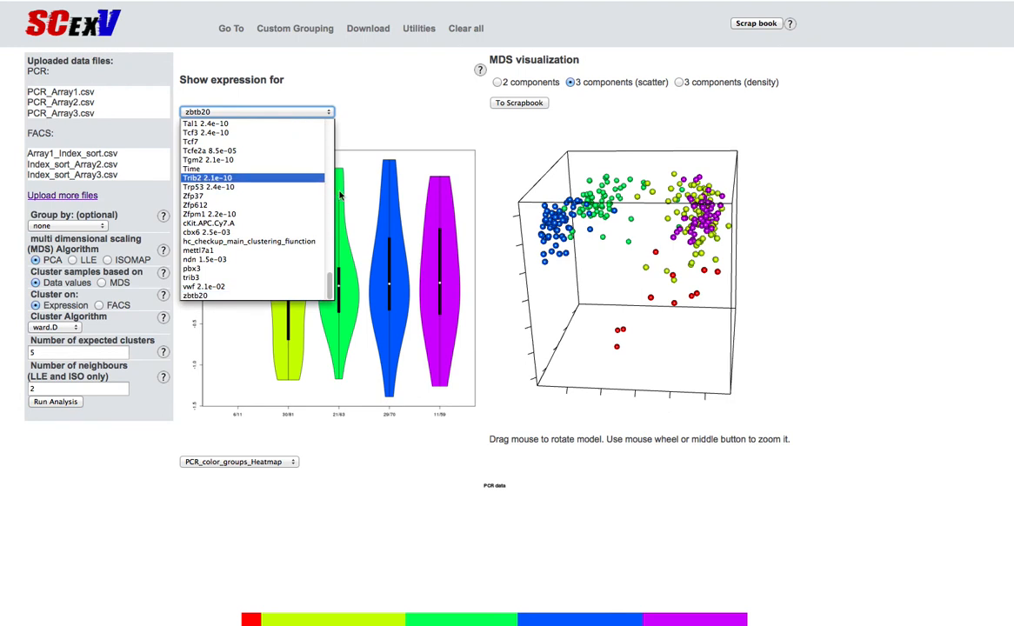
{"action": "scroll", "coordinate": [302, 247], "scroll_direction": "up", "scroll_amount": 10}
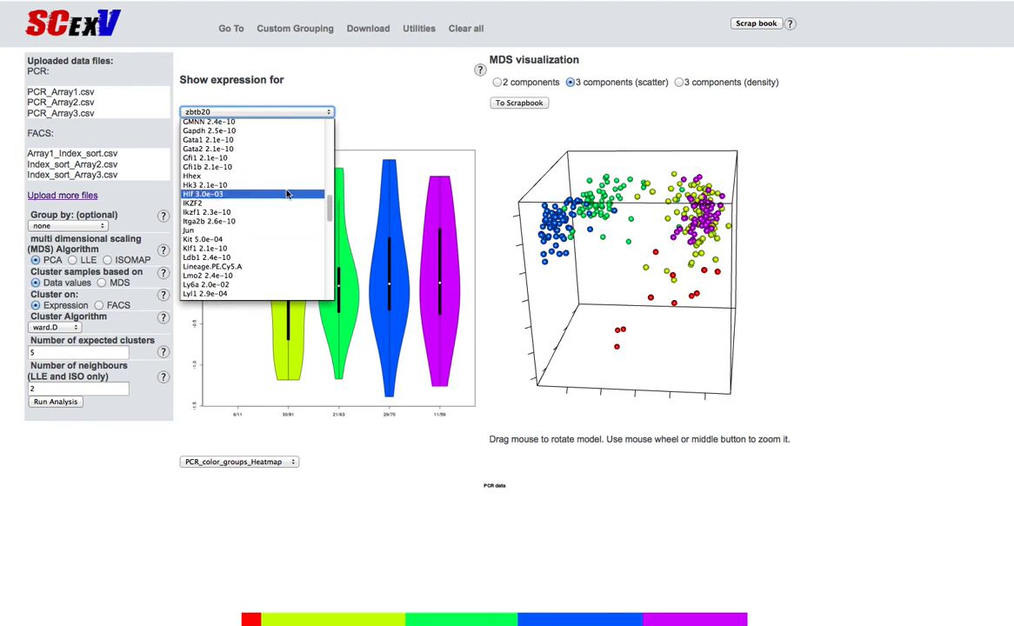
{"action": "left_click", "coordinate": [260, 139]}
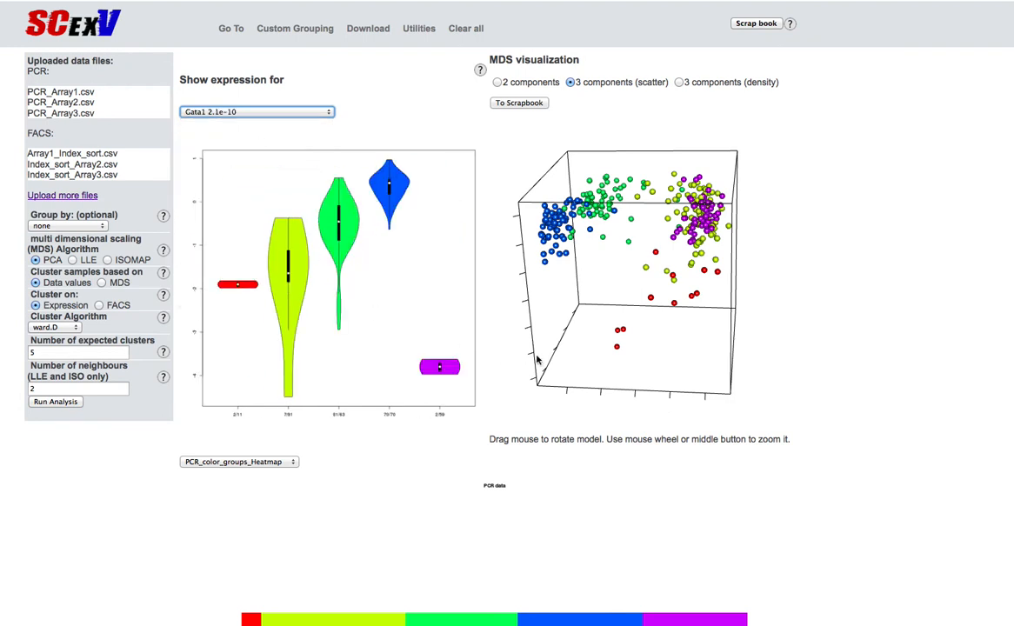
{"action": "left_click_drag", "start_coordinate": [557, 300], "coordinate": [555, 228]}
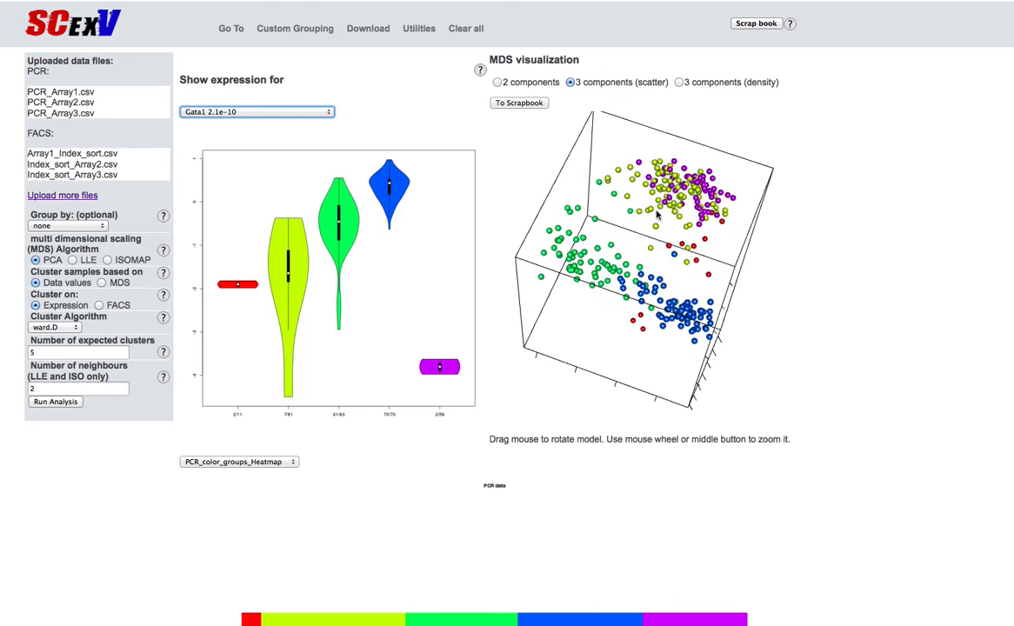
Examine the cluster separation in the 3D MDS scatter plot from other angles and compare it with the PCR and FACS colour-group heatmaps
{"action": "left_click_drag", "start_coordinate": [636, 261], "coordinate": [615, 268]}
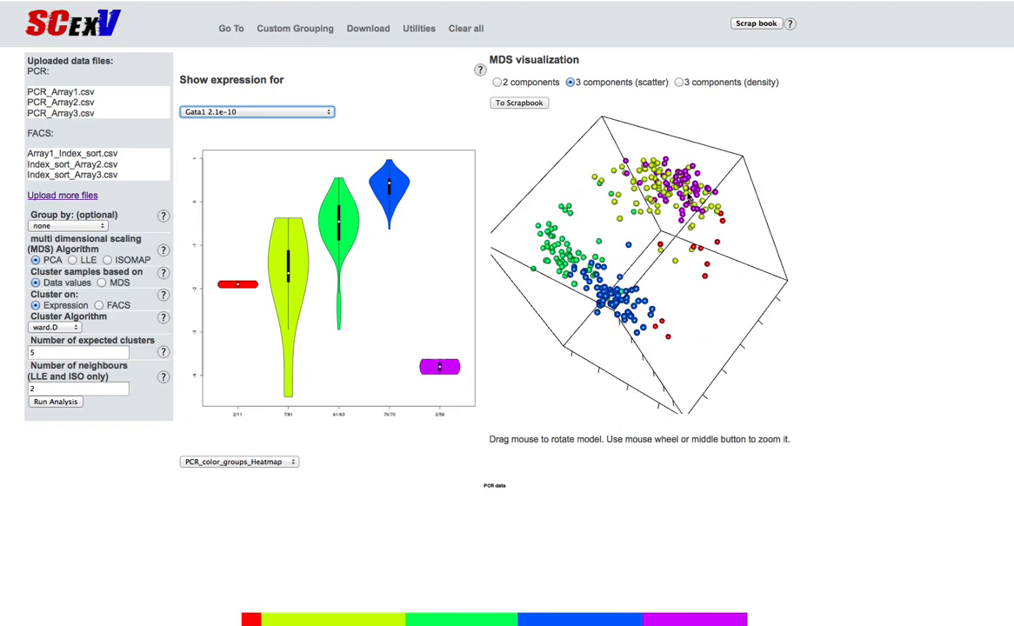
{"action": "left_click_drag", "start_coordinate": [709, 349], "coordinate": [630, 337]}
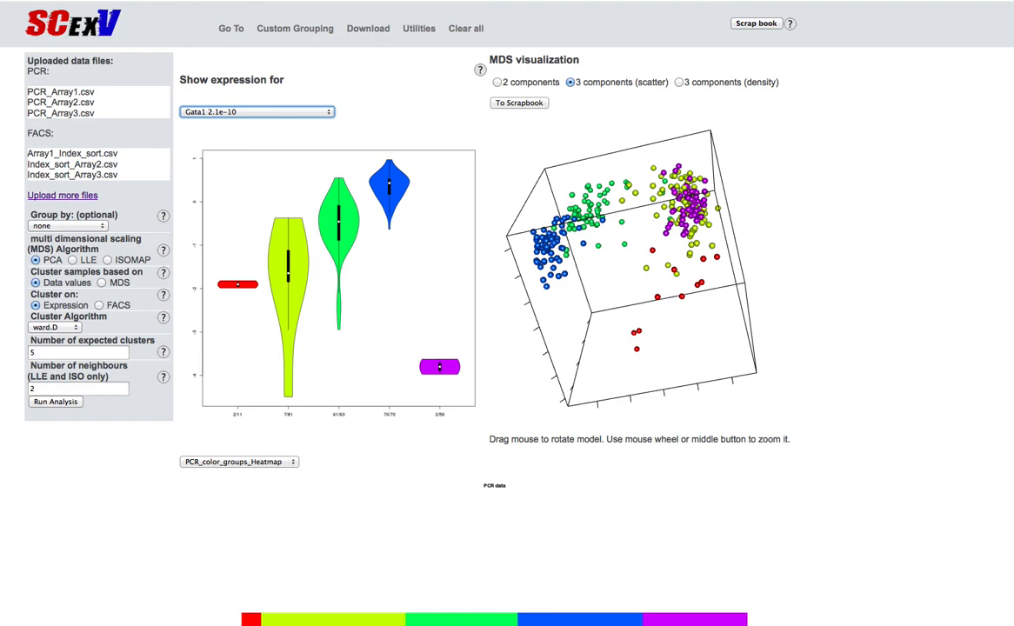
{"action": "scroll", "coordinate": [507, 314], "scroll_direction": "down", "scroll_amount": 5}
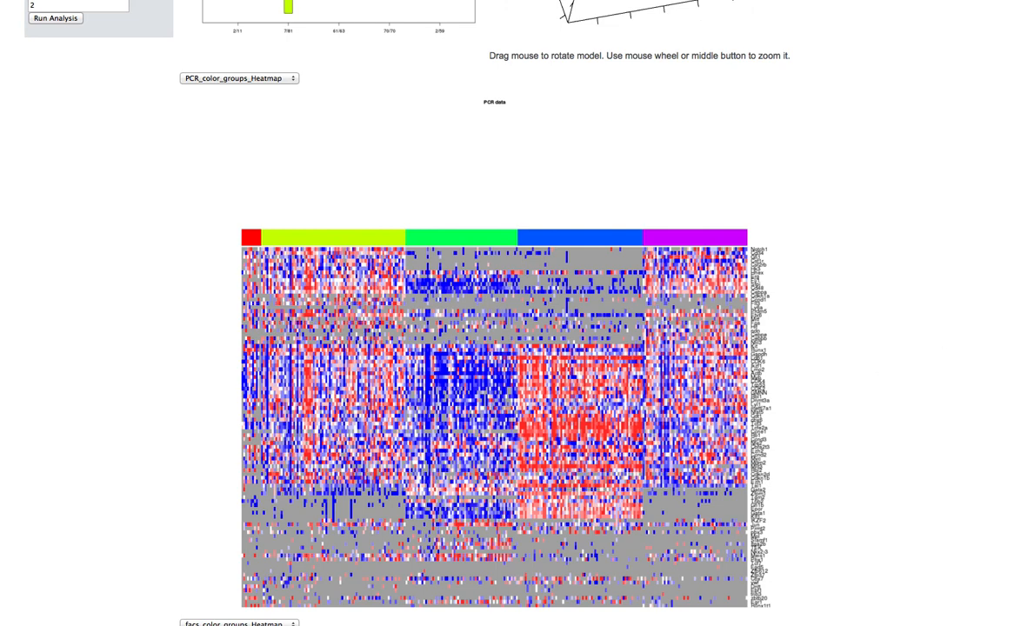
{"action": "scroll", "coordinate": [508, 348], "scroll_direction": "down", "scroll_amount": 3}
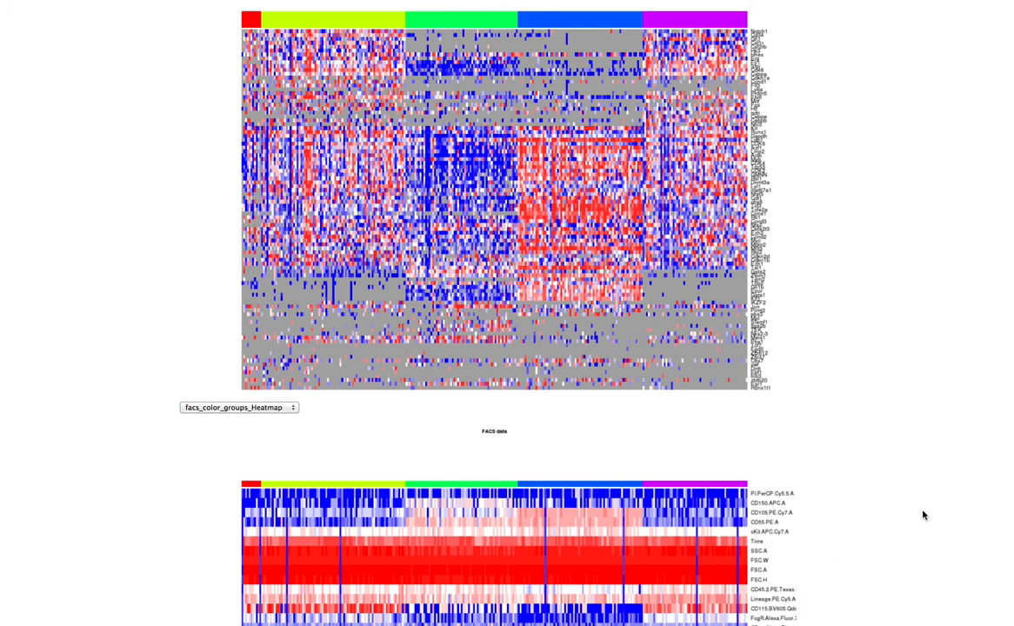
{"action": "scroll", "coordinate": [507, 313], "scroll_direction": "up", "scroll_amount": 10}
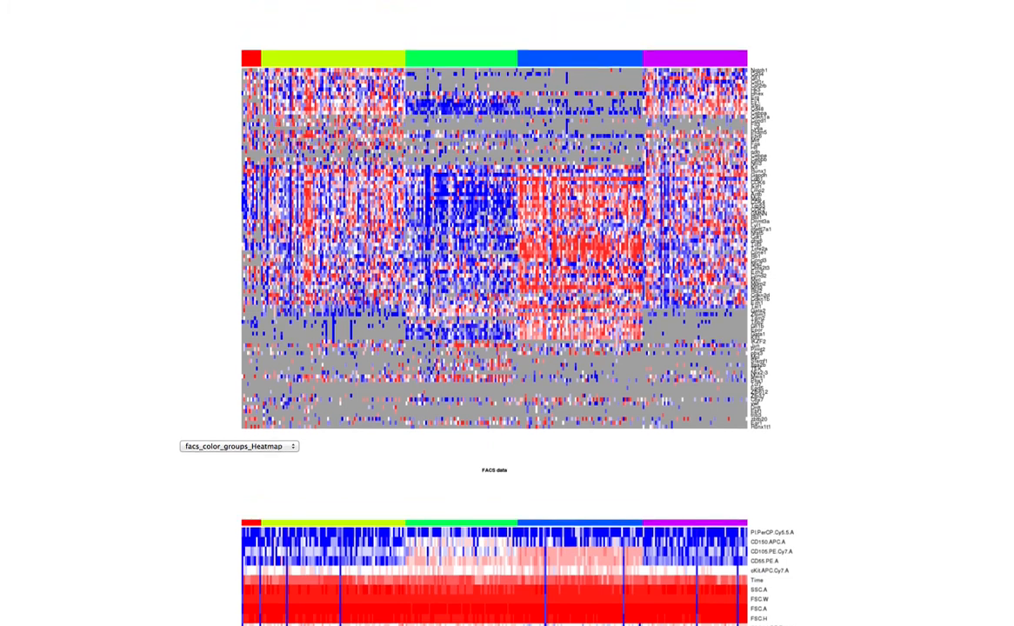
{"action": "scroll", "coordinate": [507, 313], "scroll_direction": "up", "scroll_amount": 6}
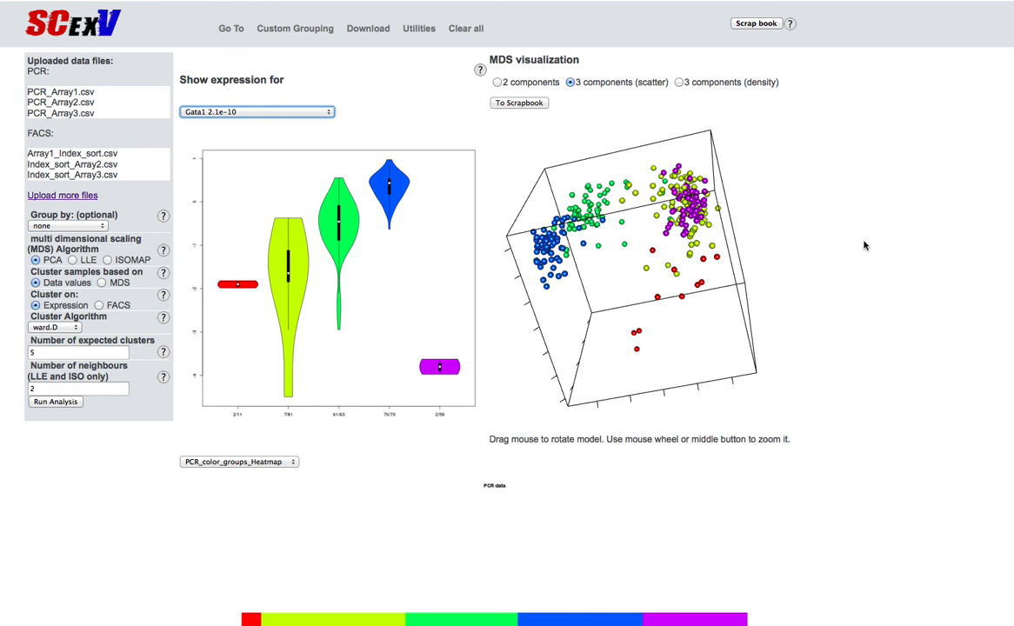
Inspect the MDS result as 2 components and 3 components (density), and return to the rotated 3 components (scatter) view
{"action": "left_click", "coordinate": [497, 81]}
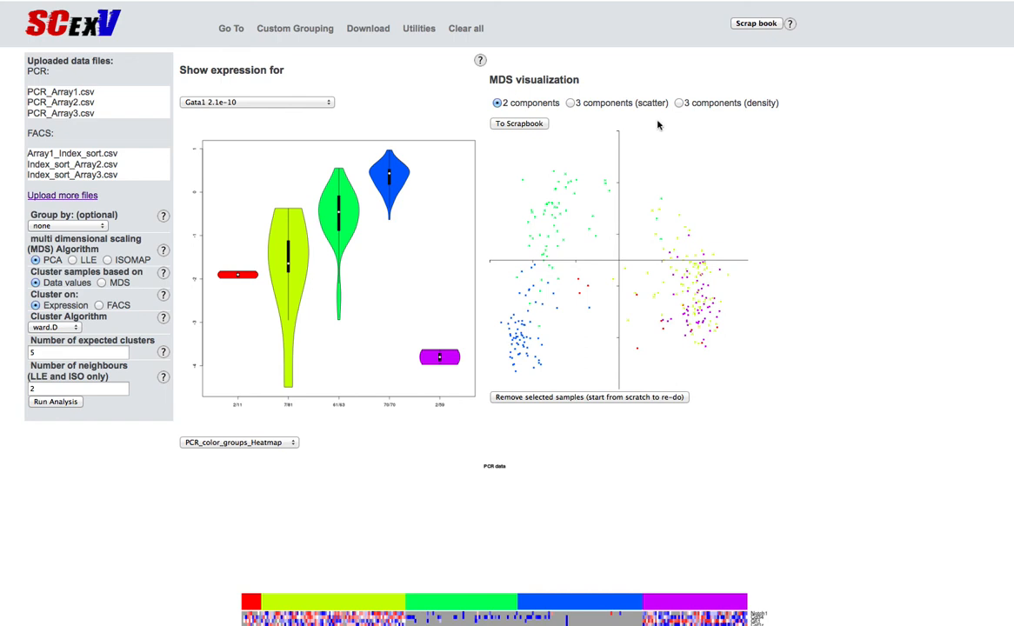
{"action": "left_click", "coordinate": [679, 103]}
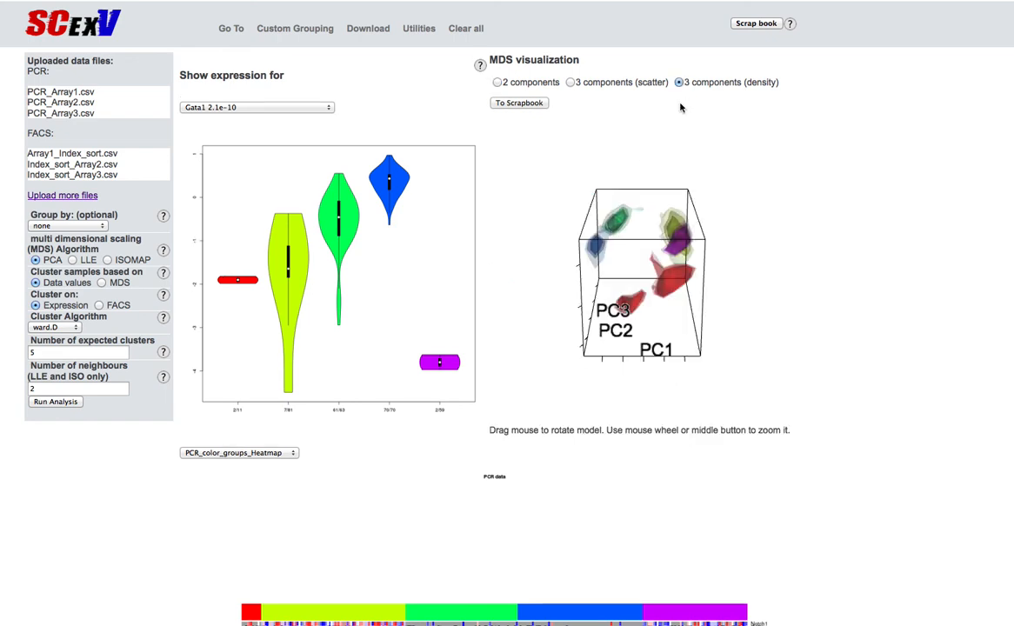
{"action": "scroll", "coordinate": [677, 261], "scroll_direction": "up", "scroll_amount": 5}
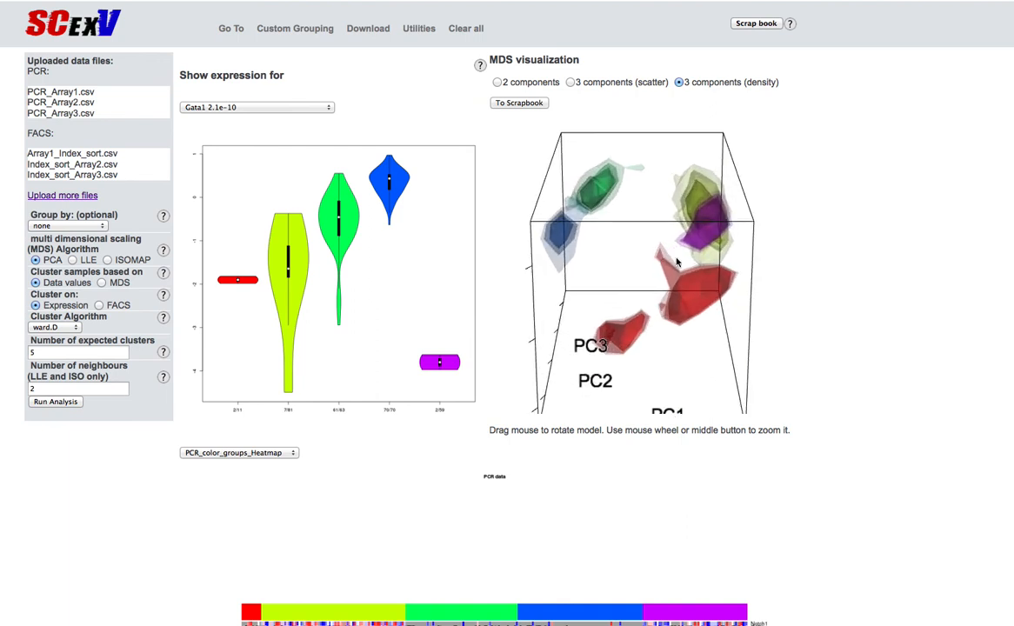
{"action": "left_click_drag", "start_coordinate": [677, 261], "coordinate": [541, 139]}
{"action": "left_click", "coordinate": [570, 82]}
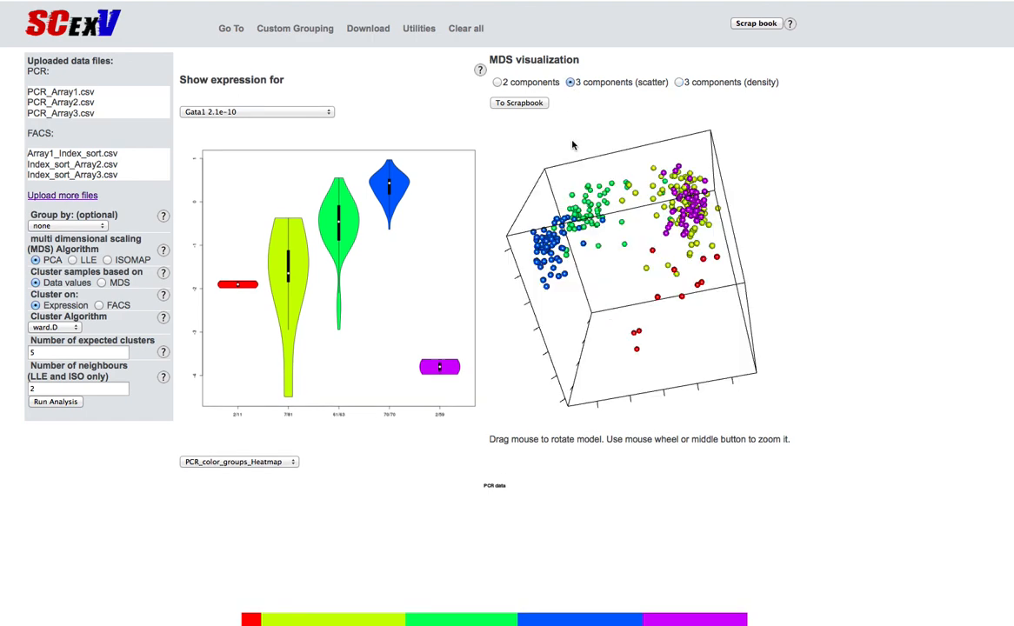
{"action": "left_click_drag", "start_coordinate": [600, 256], "coordinate": [685, 325]}
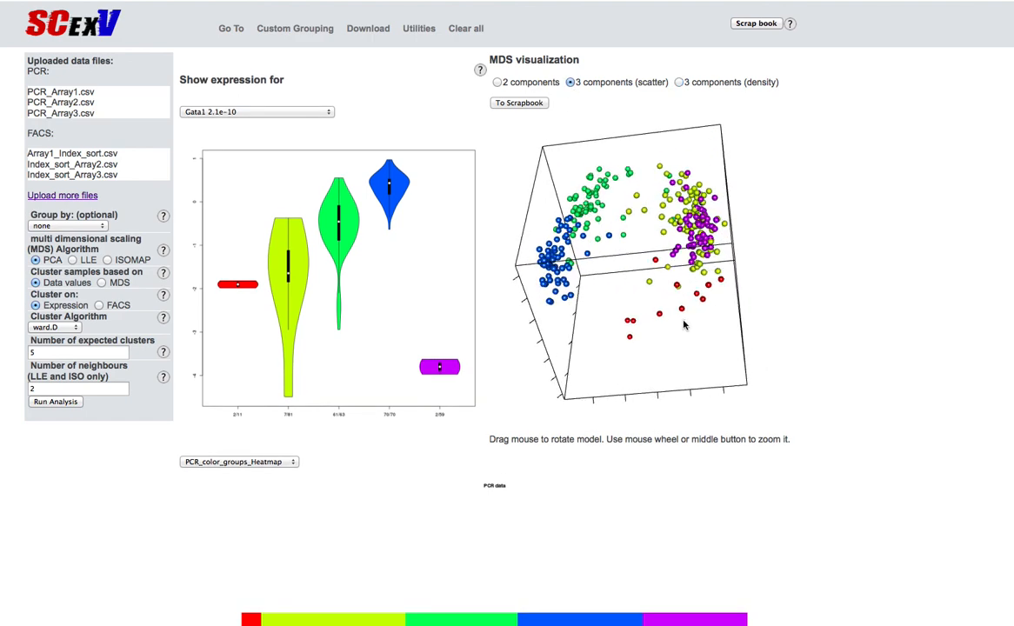